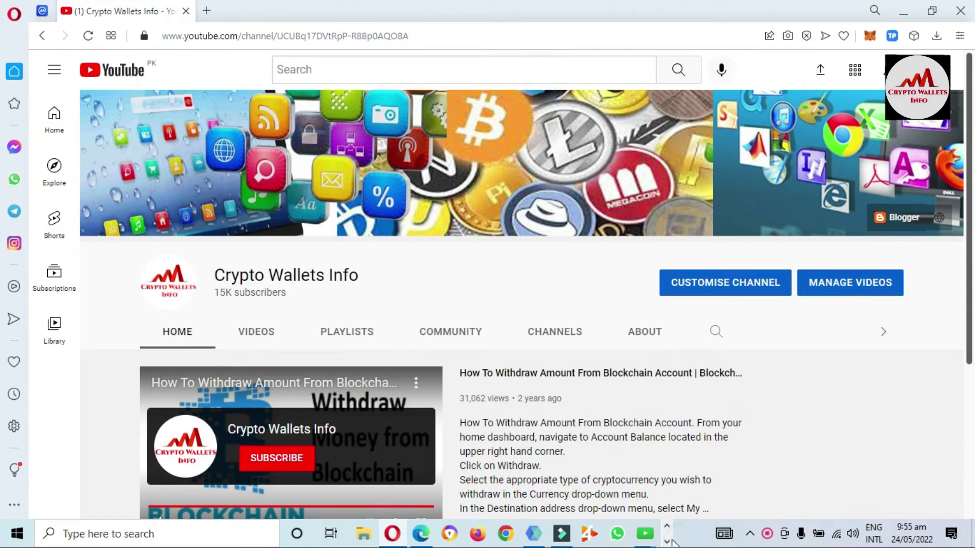
# Open the TokenPocket popup and unlock it with the wallet password to show Account 1's BNB balance
pyautogui.click(667, 542)
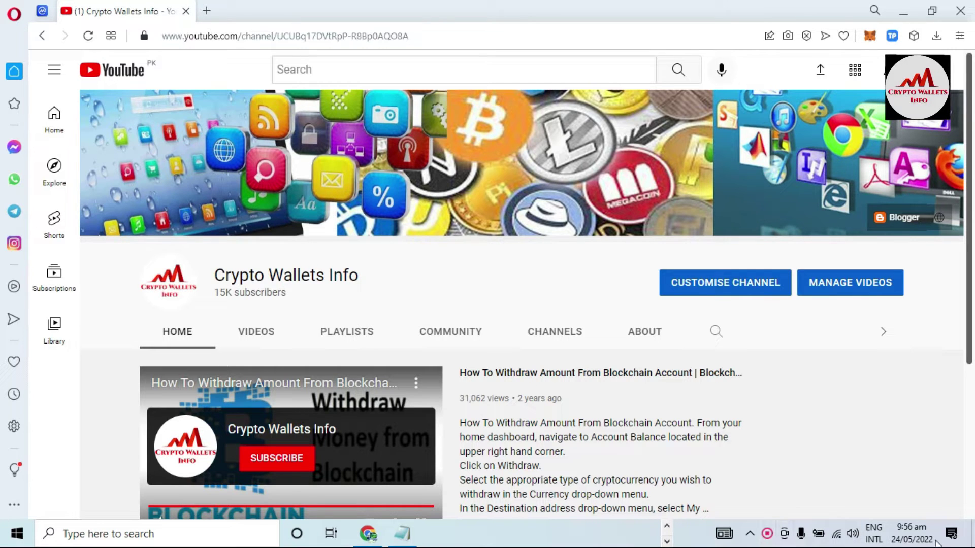
pyautogui.scroll(-5, 969, 172)
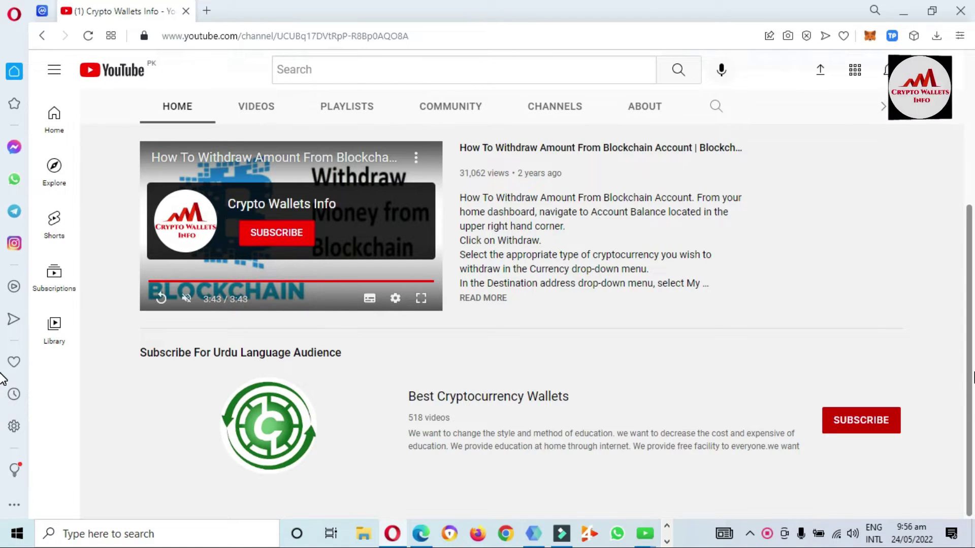
pyautogui.scroll(5, 964, 152)
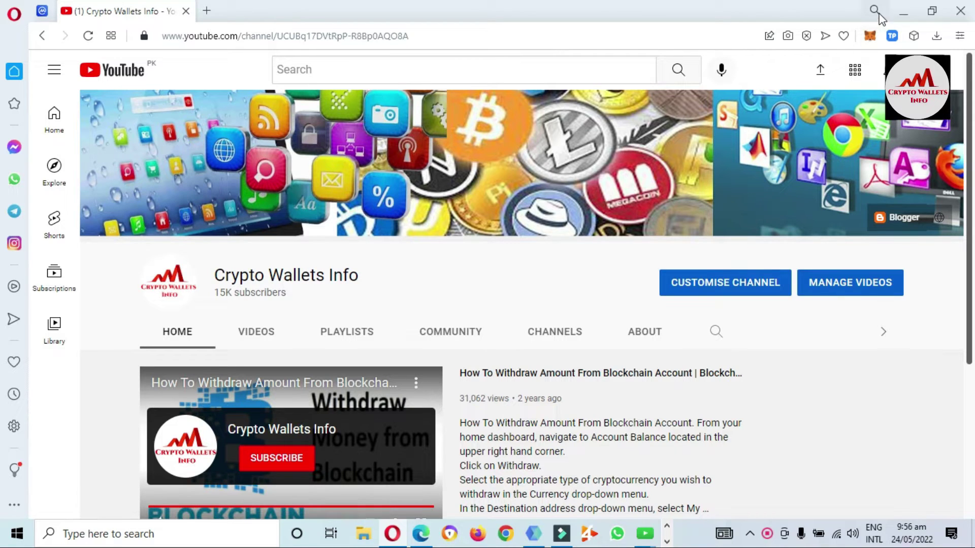
pyautogui.click(892, 40)
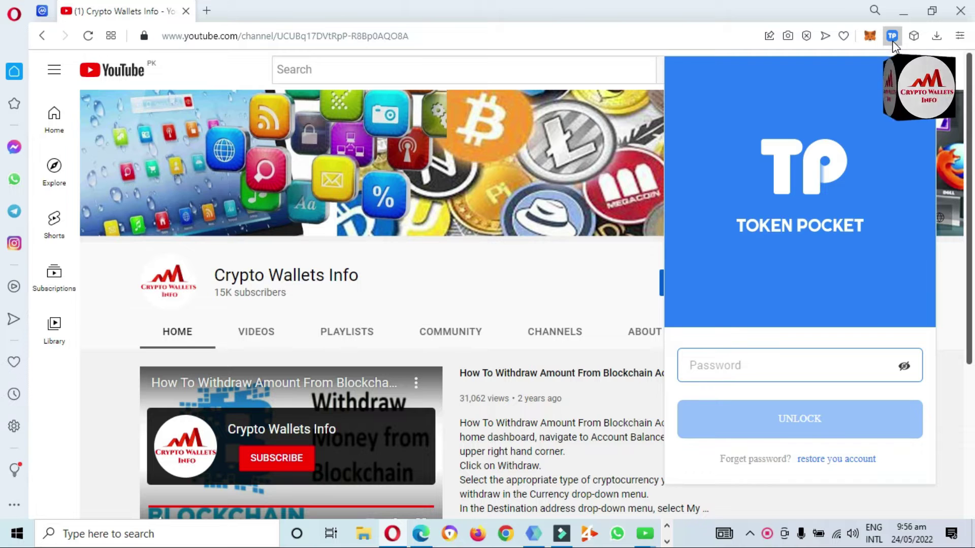
pyautogui.click(748, 365)
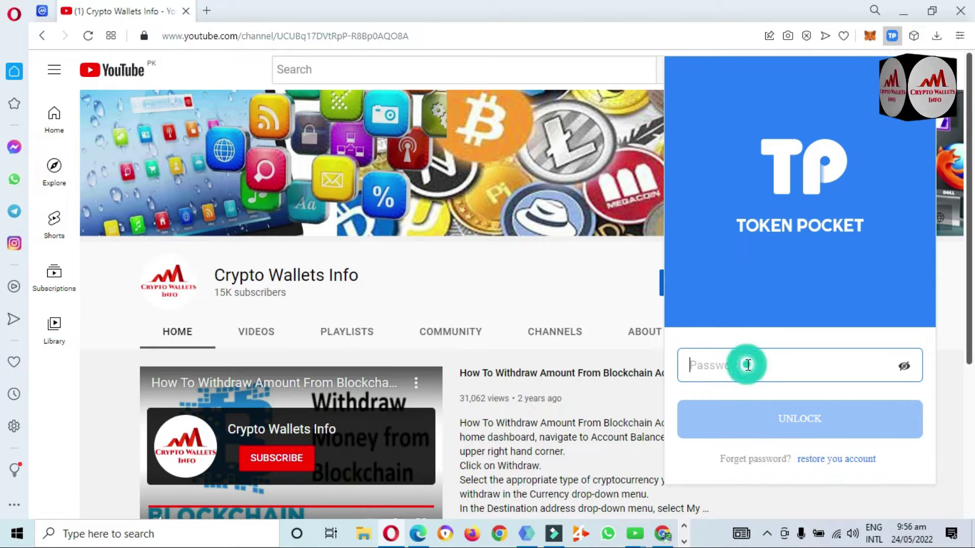
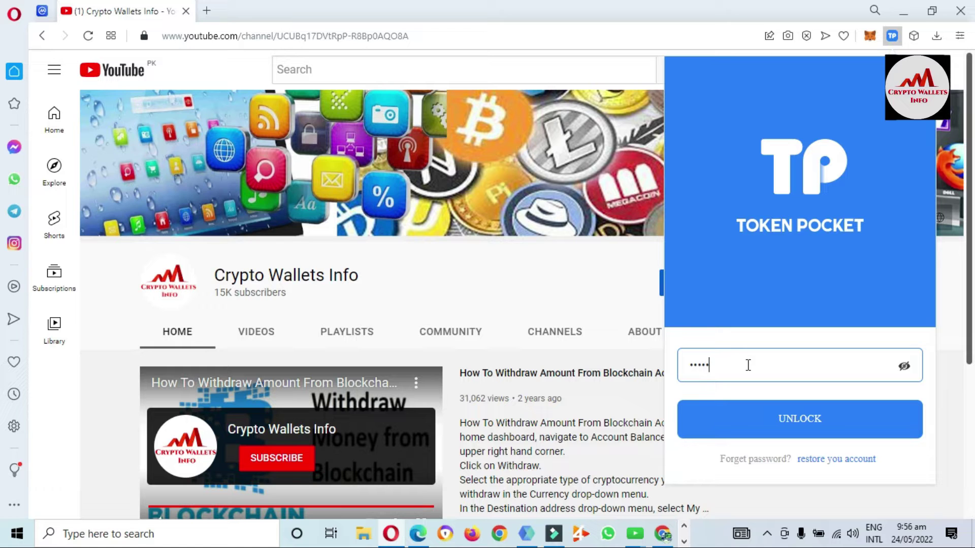
pyautogui.click(803, 421)
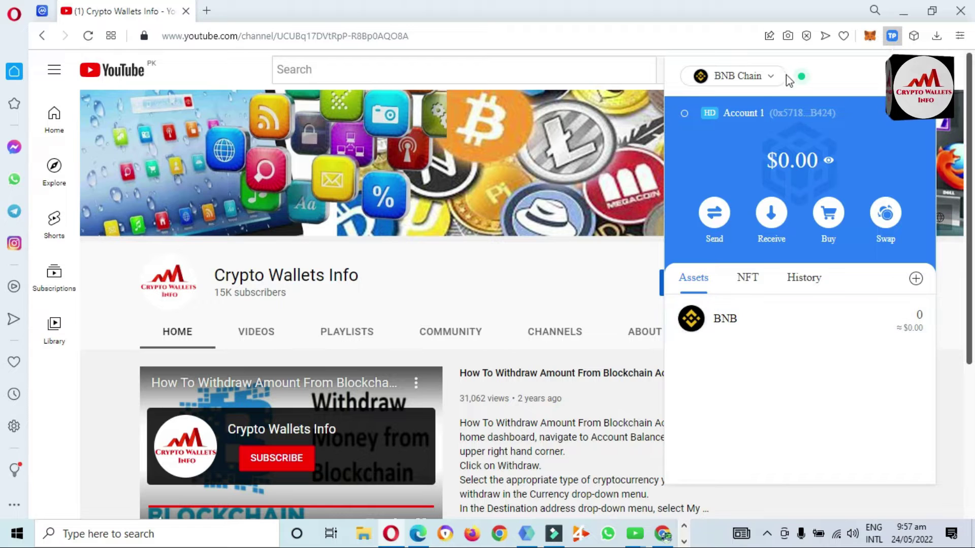
pyautogui.click(771, 80)
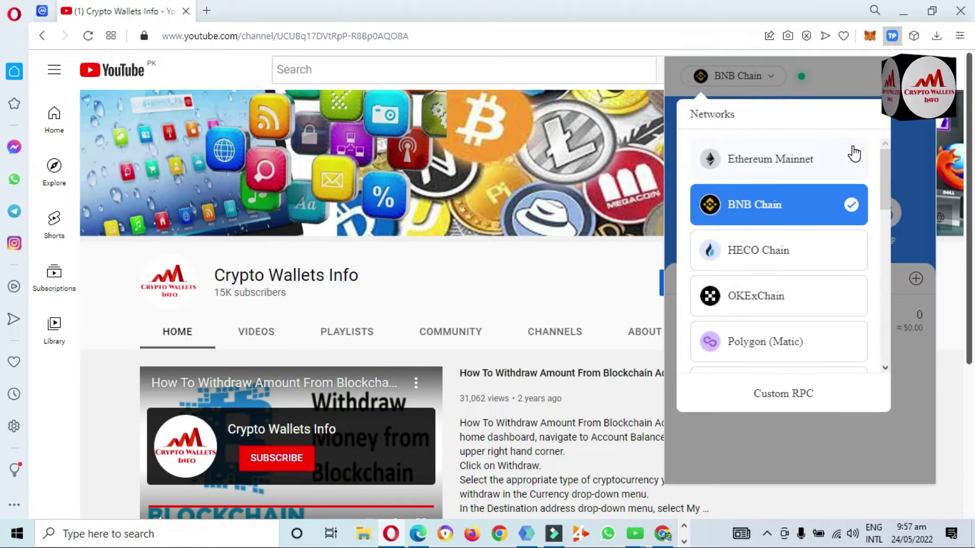
pyautogui.moveTo(886, 157)
pyautogui.mouseDown()
pyautogui.moveTo(882, 276)
pyautogui.moveTo(891, 156)
pyautogui.mouseUp()
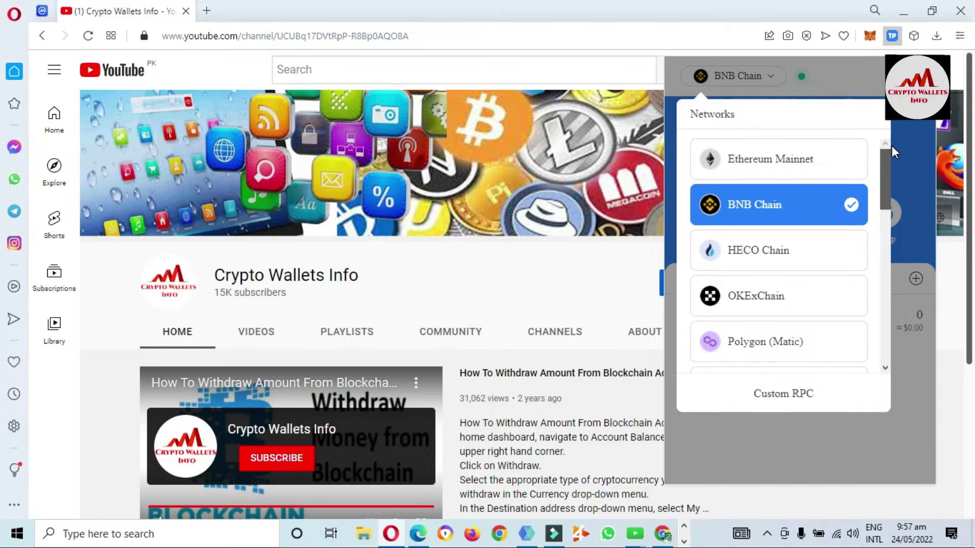
pyautogui.click(768, 205)
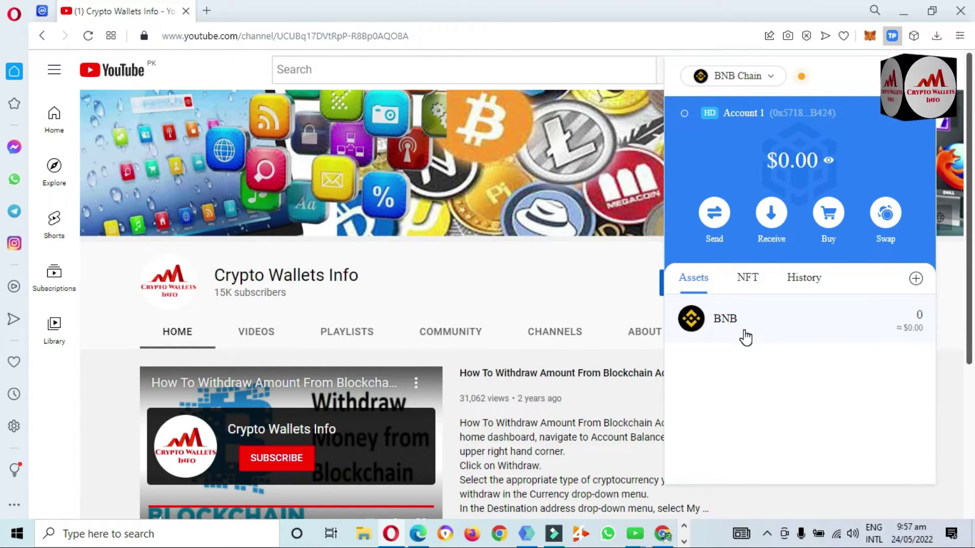
# Open Add Tokens and add LUNA, BSW and BabyDoge from the hot tokens list
pyautogui.click(915, 281)
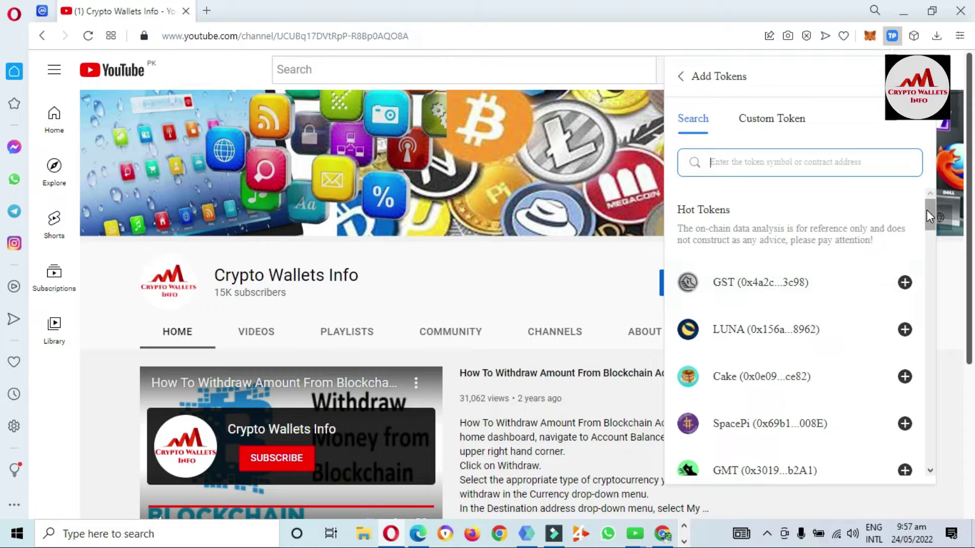
pyautogui.moveTo(927, 209)
pyautogui.mouseDown()
pyautogui.moveTo(927, 233)
pyautogui.moveTo(927, 209)
pyautogui.mouseUp()
pyautogui.click(906, 335)
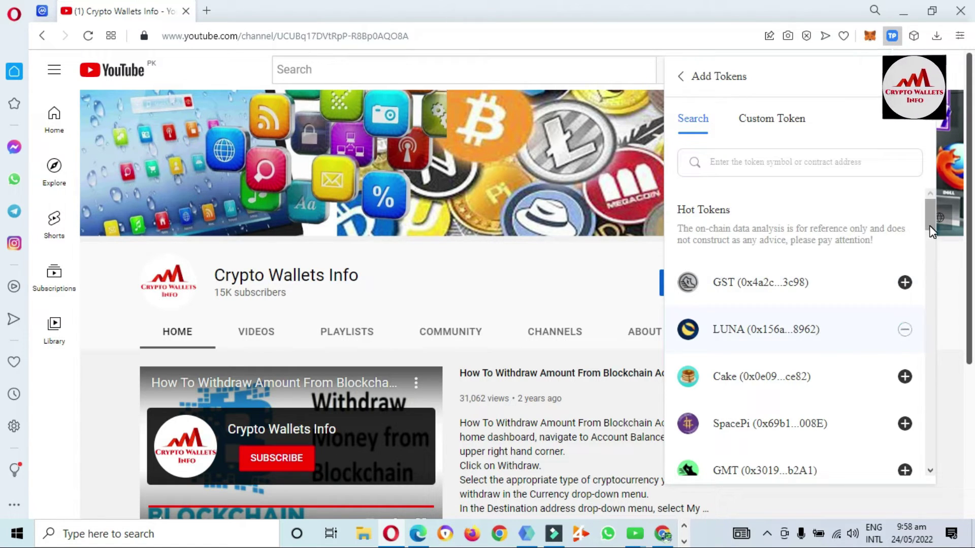
pyautogui.moveTo(929, 224); pyautogui.dragTo(933, 275)
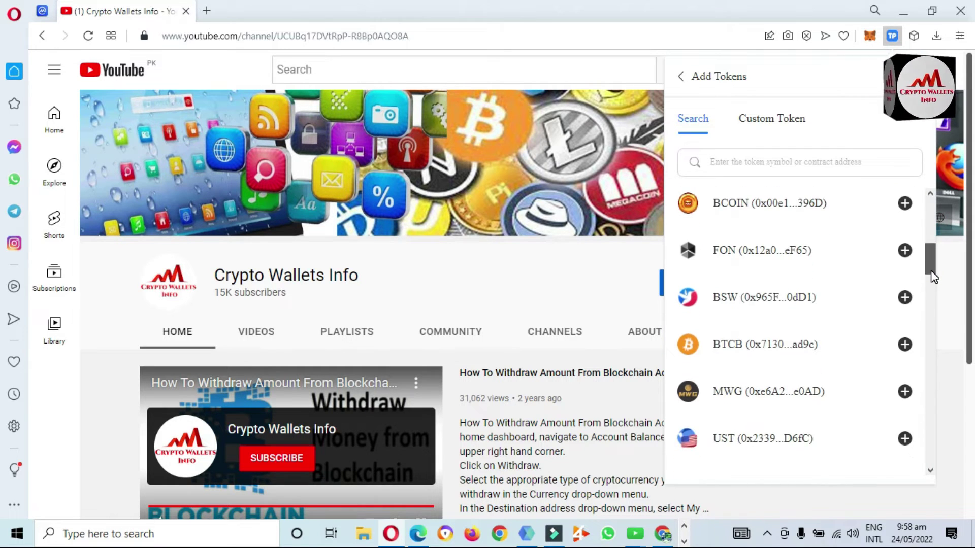
pyautogui.click(904, 299)
pyautogui.moveTo(932, 258); pyautogui.dragTo(934, 283)
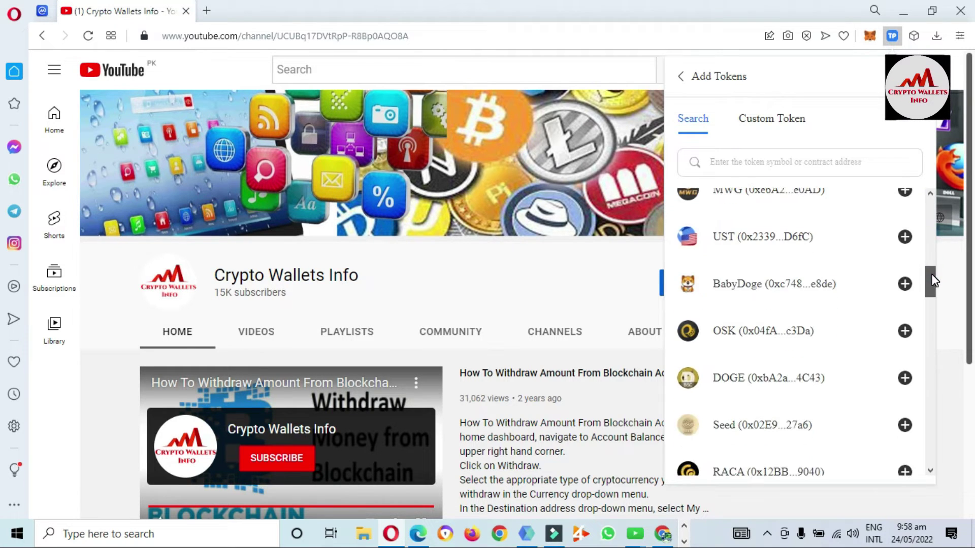
pyautogui.click(904, 284)
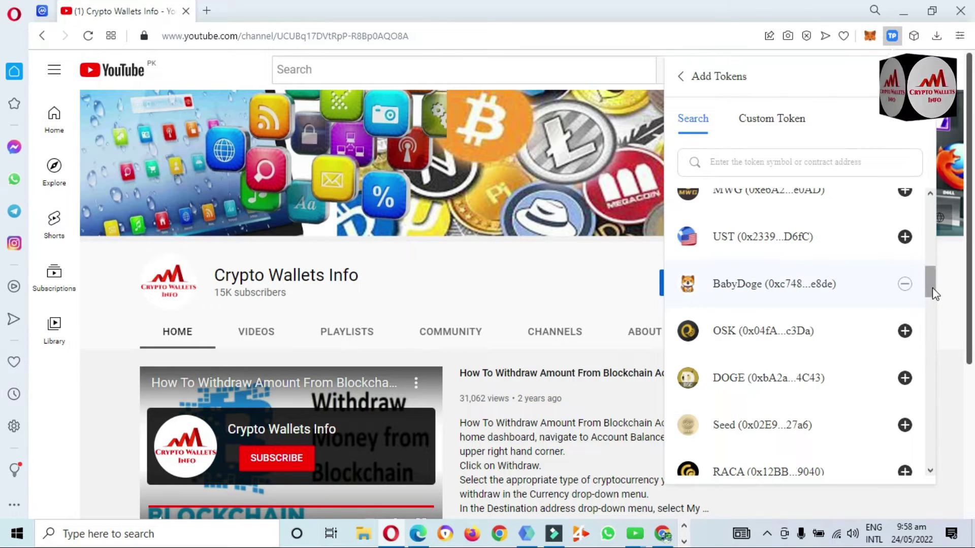
# Scroll further down the list and add DOGE, SHIB and ADA
pyautogui.moveTo(932, 287); pyautogui.dragTo(930, 298)
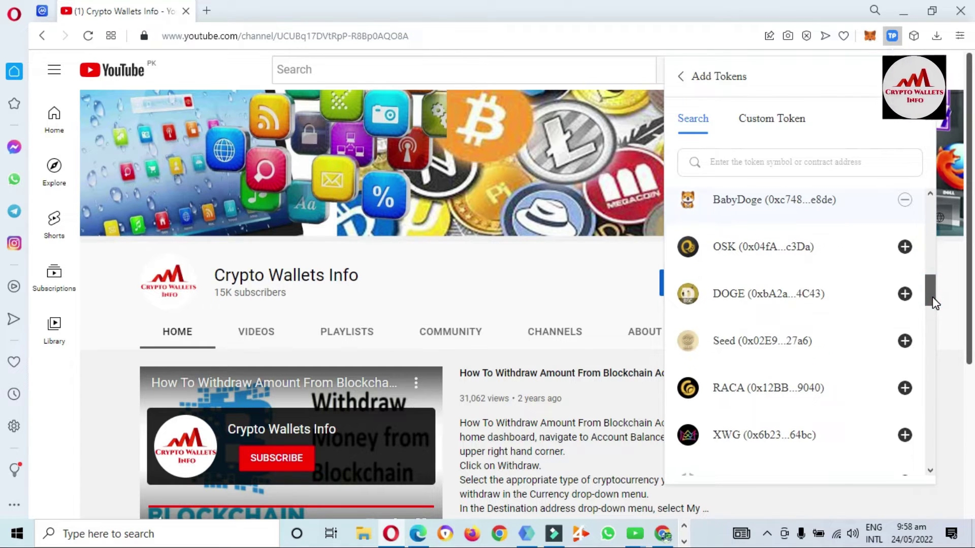
pyautogui.click(906, 294)
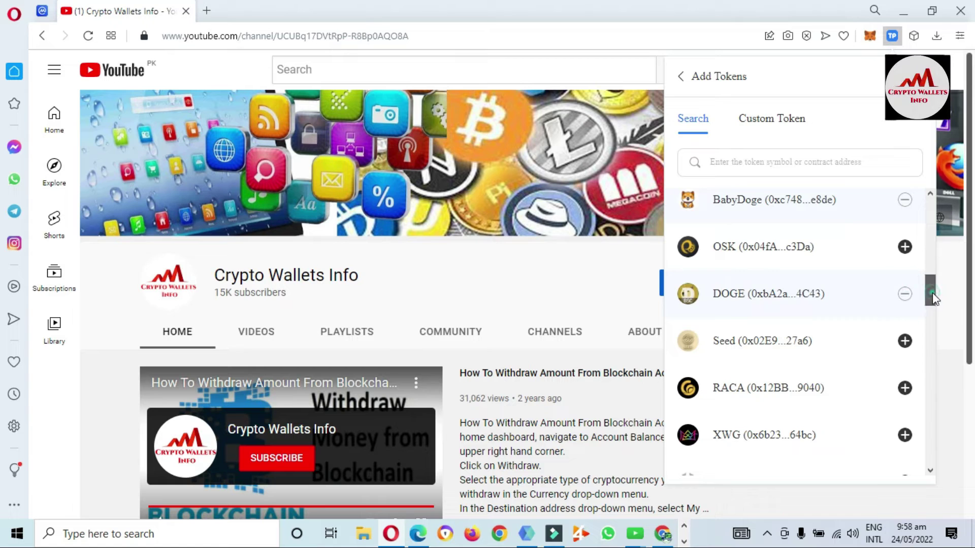
pyautogui.moveTo(932, 293); pyautogui.dragTo(932, 340)
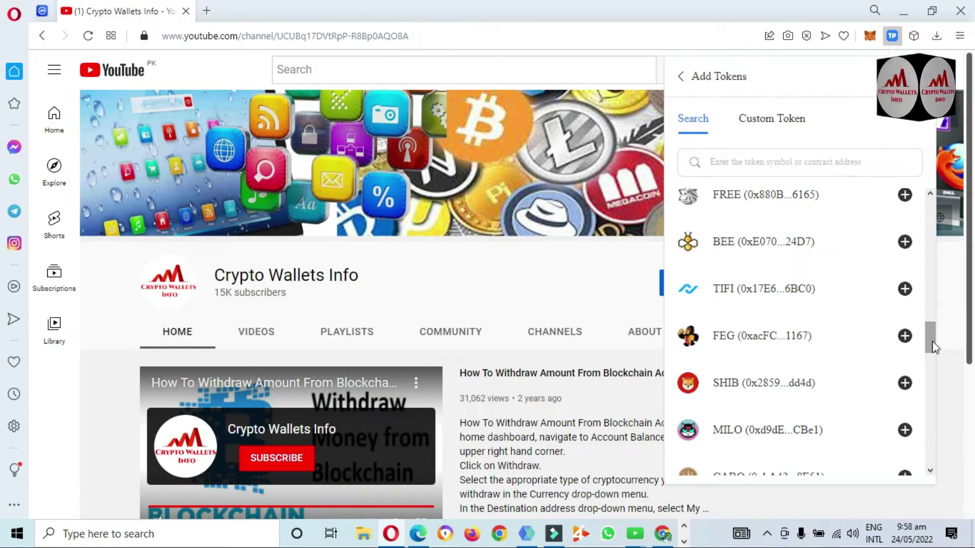
pyautogui.click(904, 383)
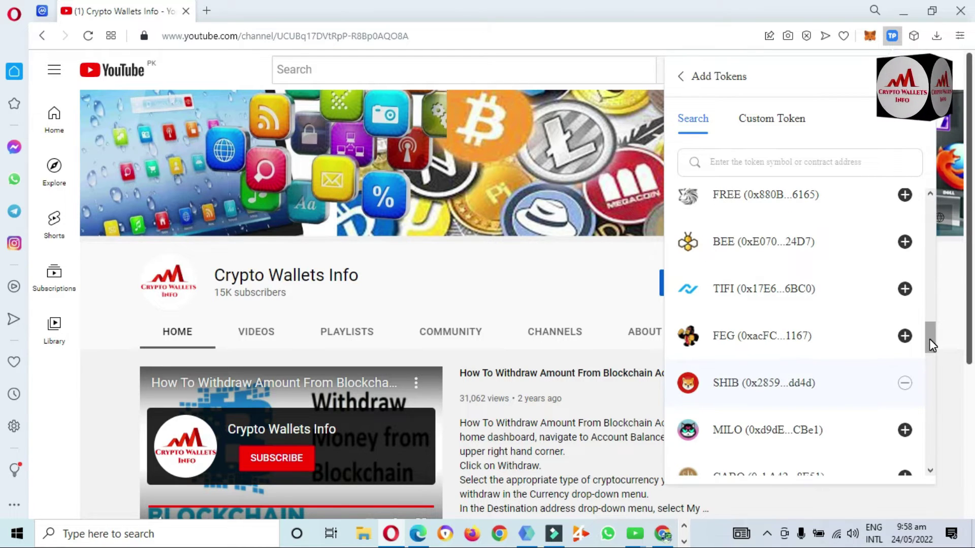
pyautogui.moveTo(928, 340); pyautogui.dragTo(928, 369)
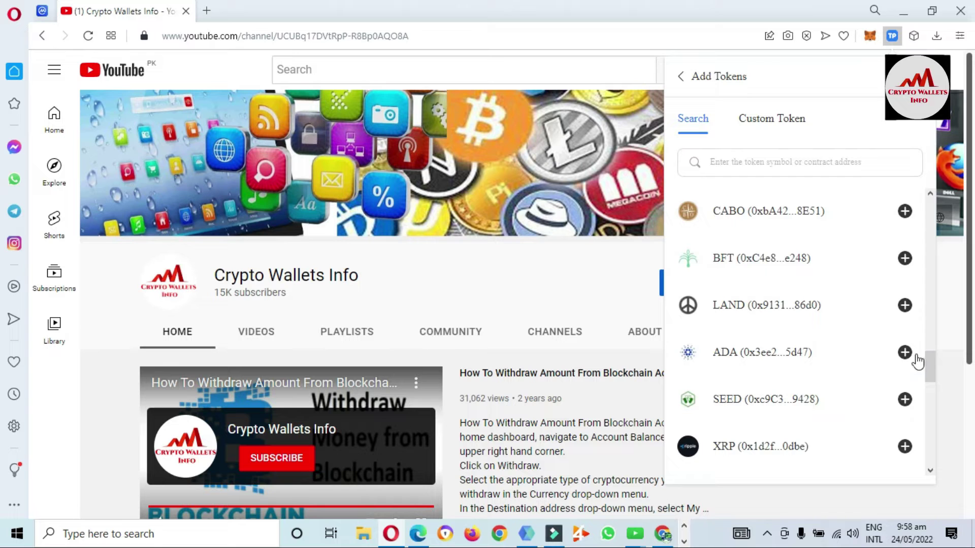
pyautogui.click(913, 354)
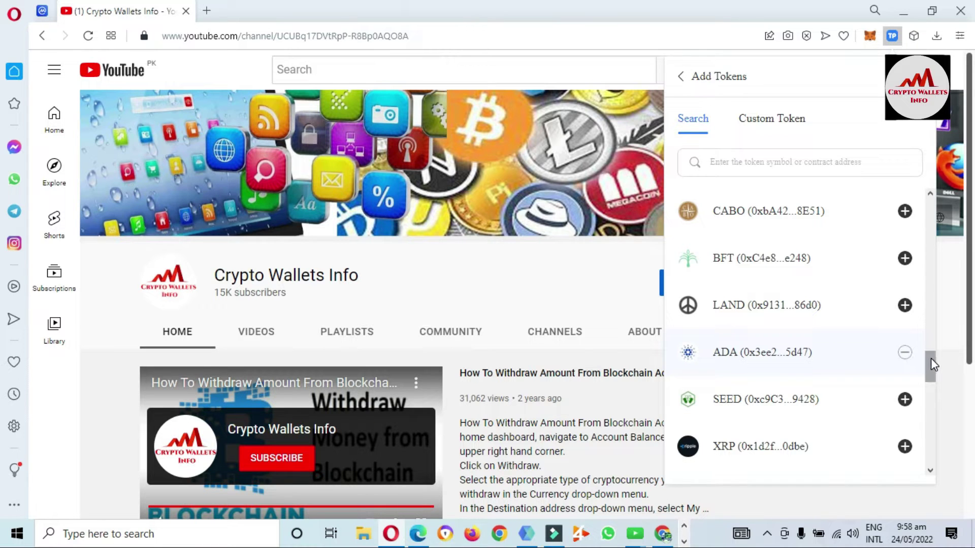
pyautogui.moveTo(931, 358); pyautogui.dragTo(930, 443)
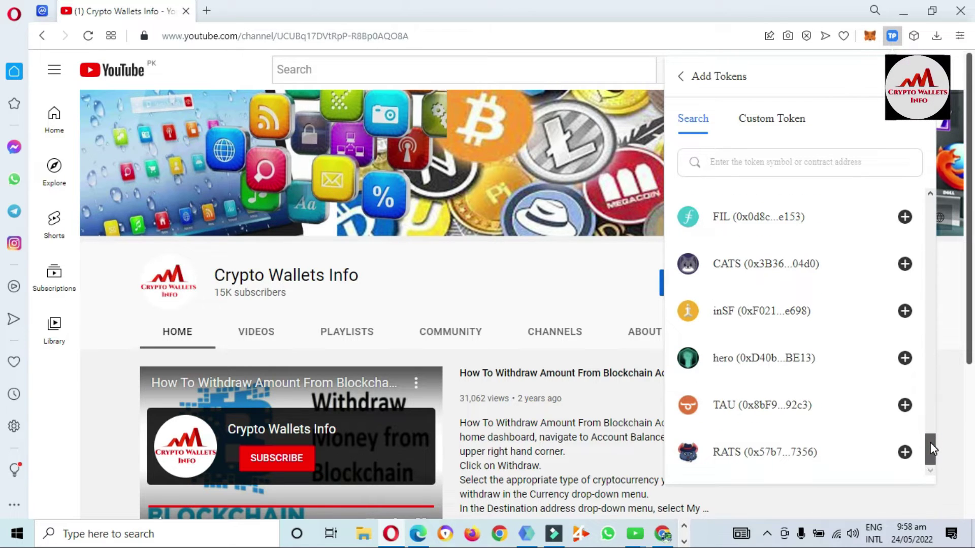
# Search tokens for 'usdt', add the first USDT result, and go back to the BNB Chain wallet home
pyautogui.click(772, 162)
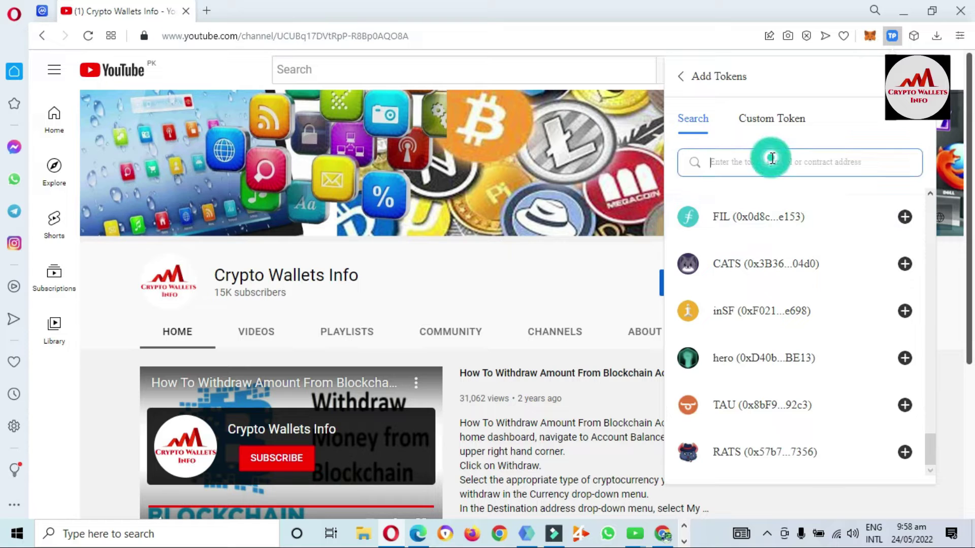
pyautogui.write('usdt')
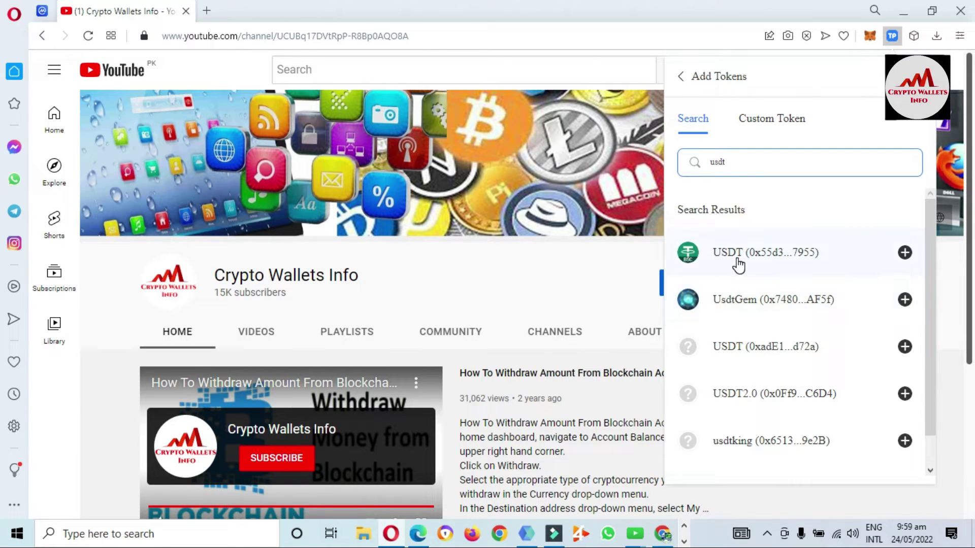
pyautogui.click(905, 254)
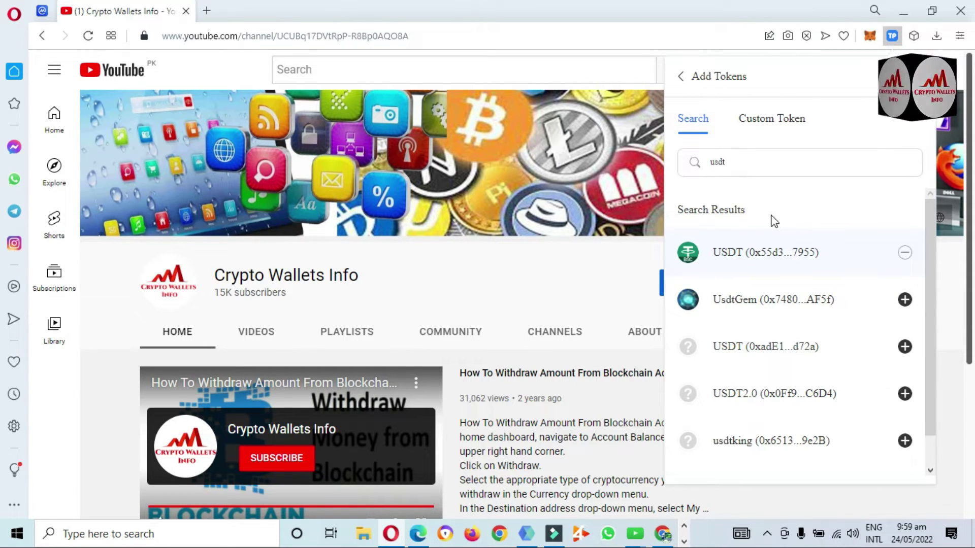
pyautogui.click(681, 77)
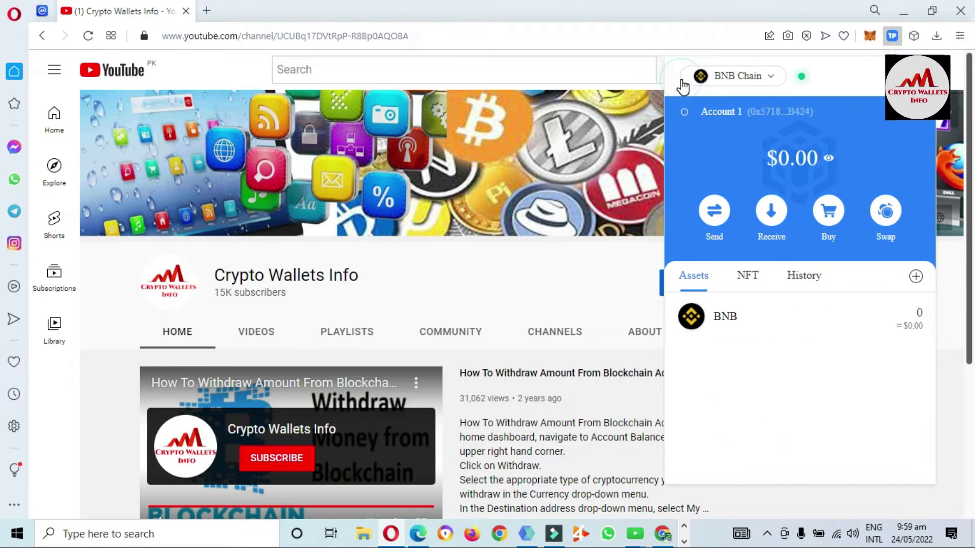
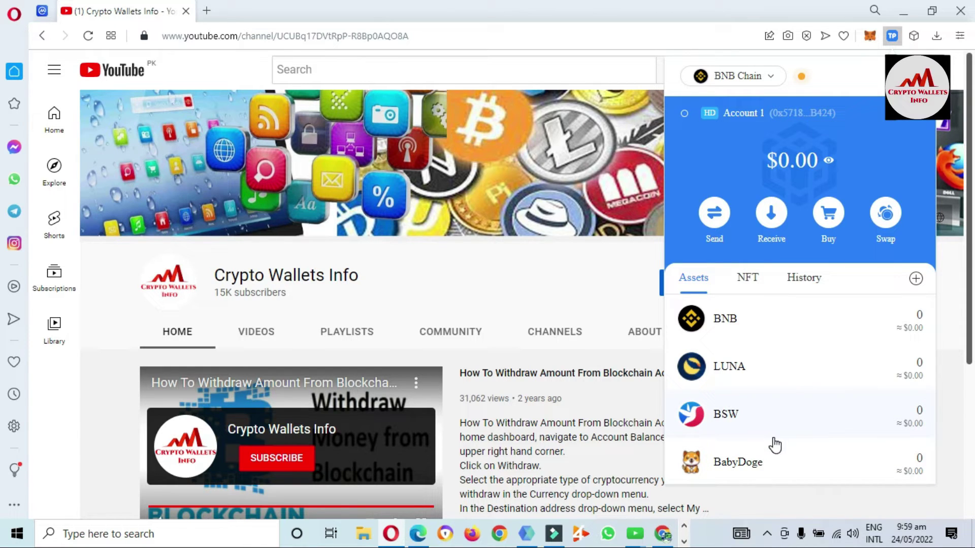
# Open LUNA's detail page, copy its token address, and go to its Receive page
pyautogui.click(760, 368)
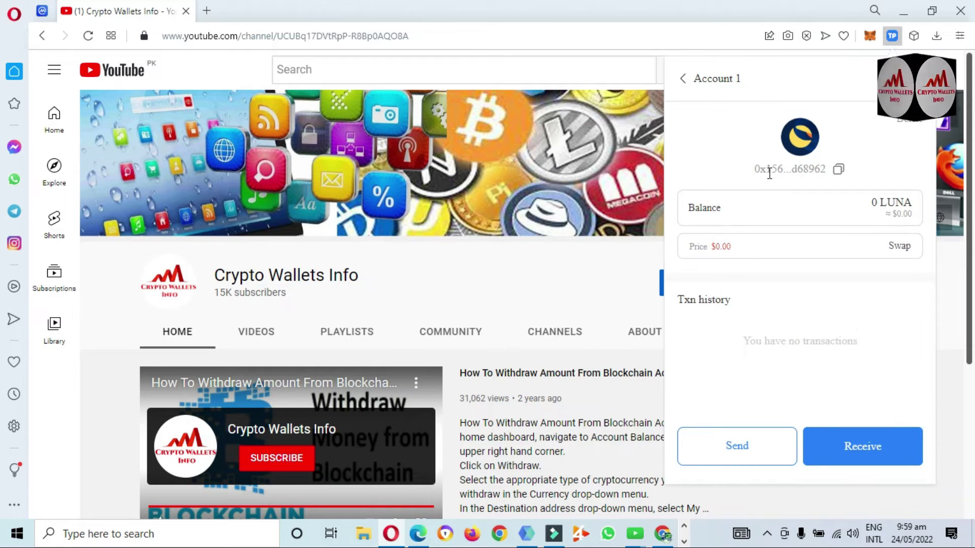
pyautogui.moveTo(755, 173); pyautogui.dragTo(818, 167)
pyautogui.click(742, 179)
pyautogui.moveTo(751, 174); pyautogui.dragTo(813, 171)
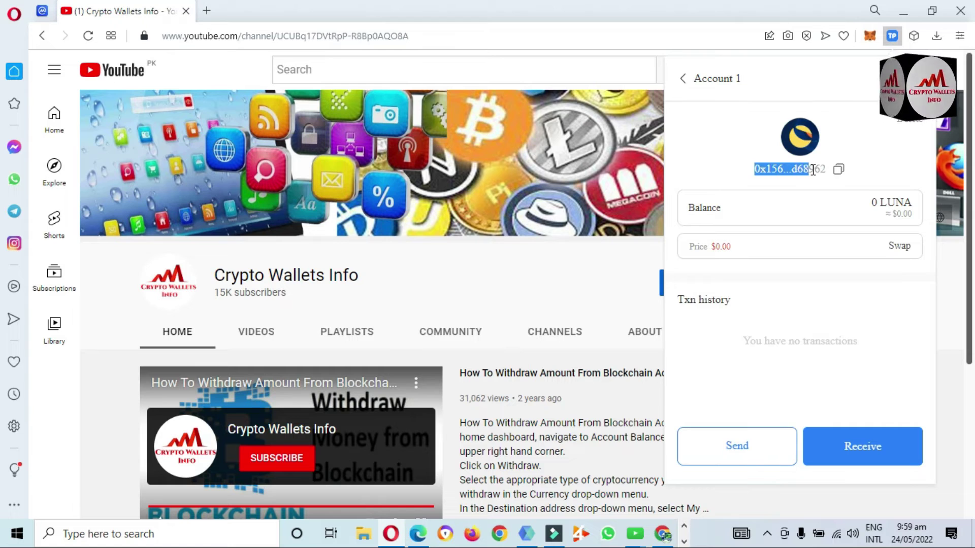
pyautogui.click(839, 170)
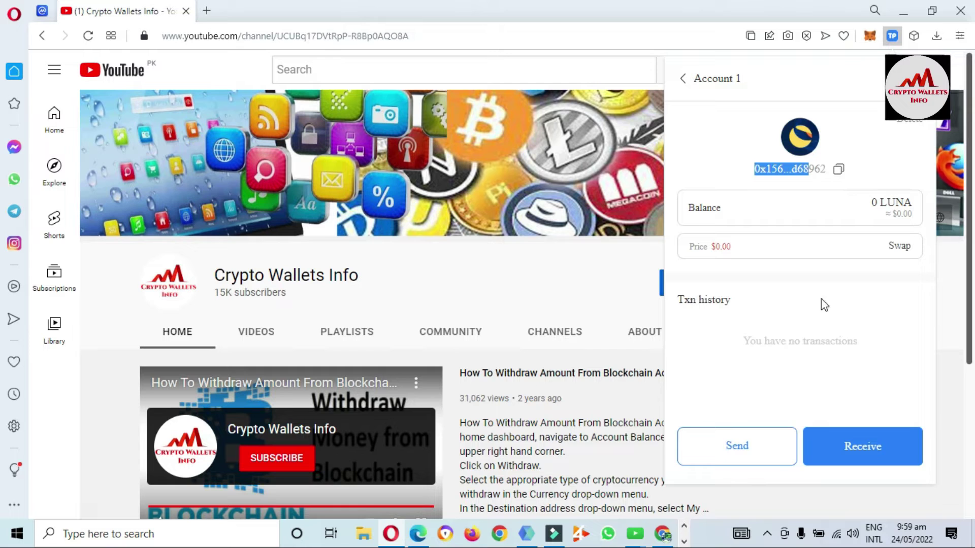
pyautogui.click(866, 460)
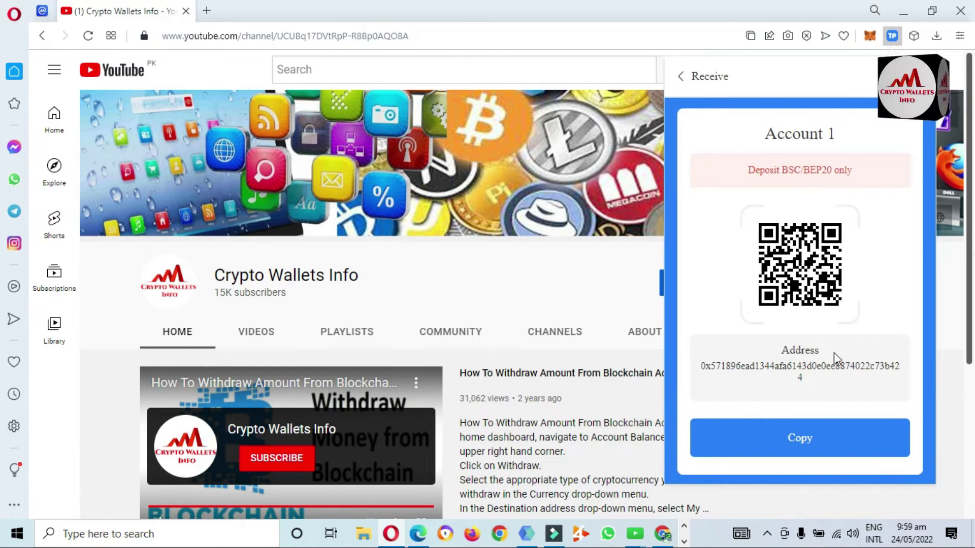
# Review the receive address and 'Deposit BSC/BEP20 only' note, then leave the Receive page
pyautogui.click(805, 380)
pyautogui.moveTo(769, 378); pyautogui.dragTo(701, 366)
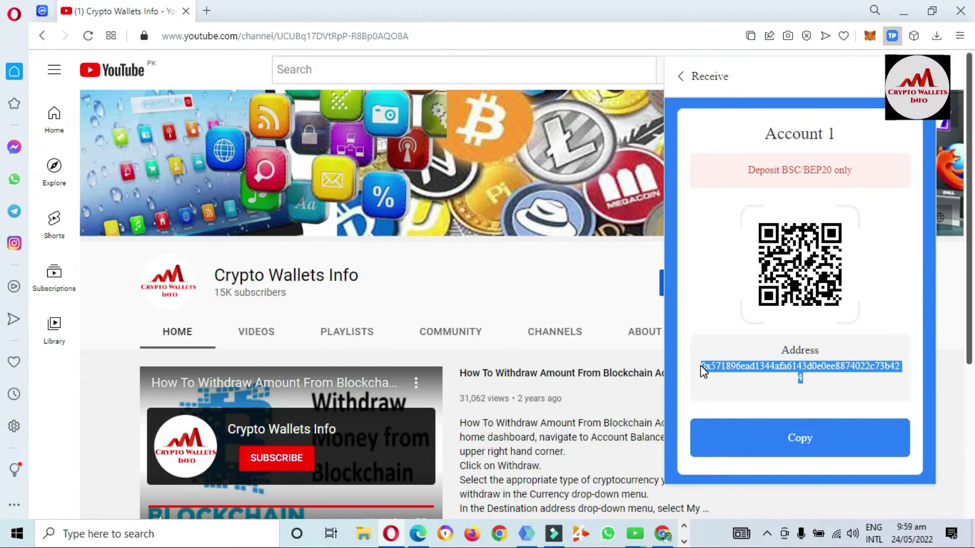
pyautogui.click(746, 168)
pyautogui.moveTo(818, 170); pyautogui.dragTo(858, 163)
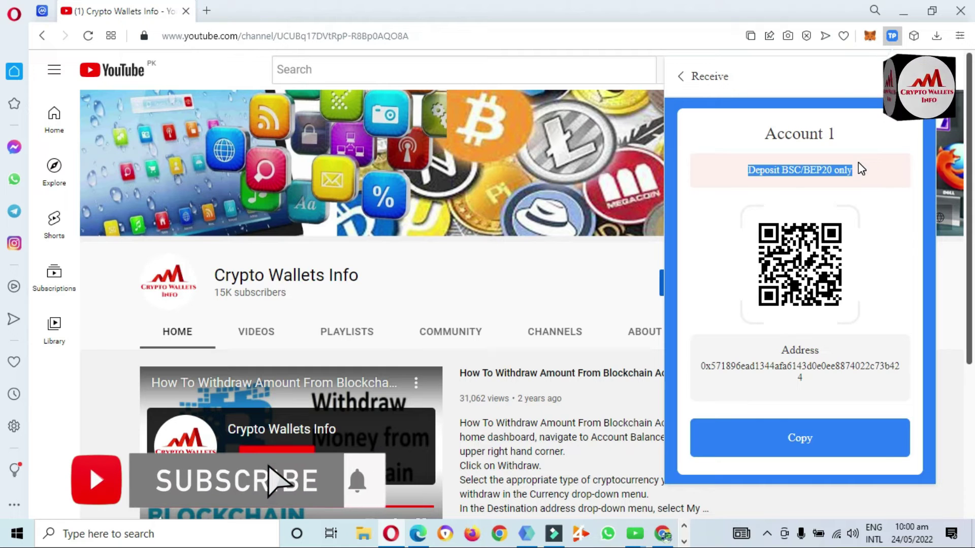
pyautogui.click(681, 76)
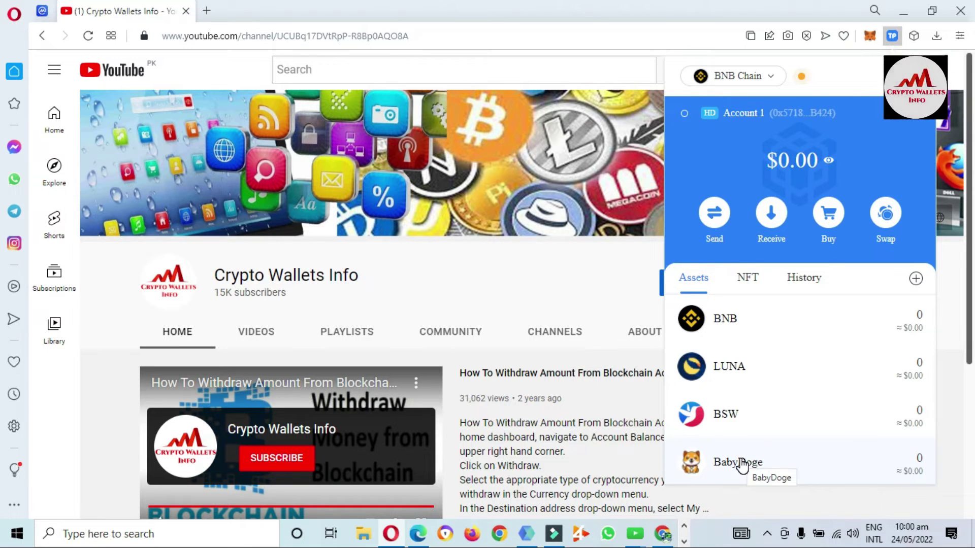
# In Add Tokens, remove BSW and BabyDoge from the Hot Tokens list
pyautogui.click(915, 279)
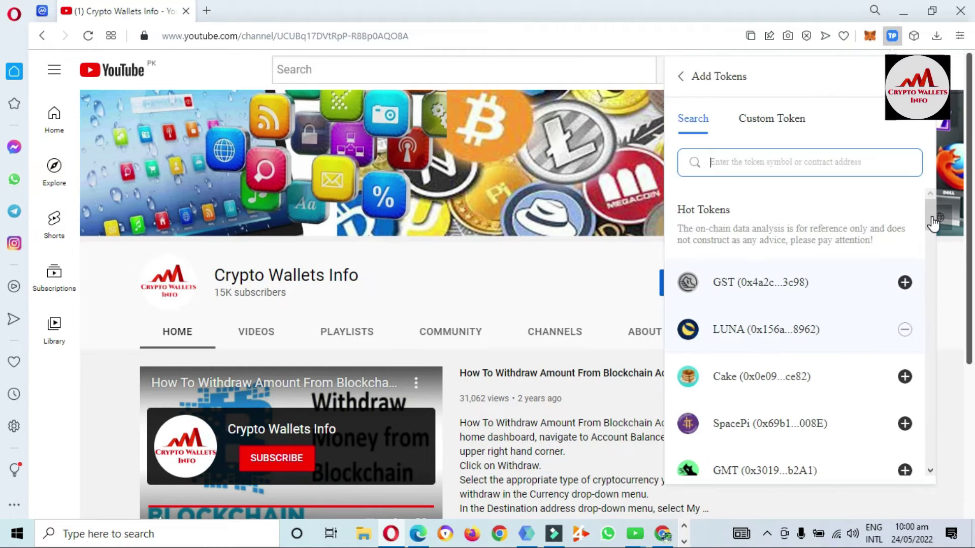
pyautogui.moveTo(931, 216)
pyautogui.mouseDown()
pyautogui.moveTo(933, 243)
pyautogui.moveTo(933, 235)
pyautogui.mouseUp()
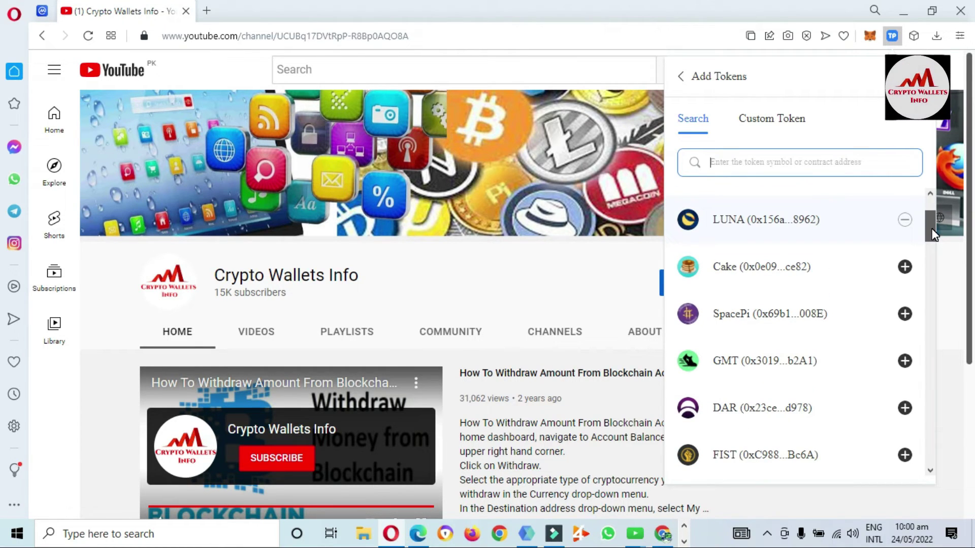
pyautogui.moveTo(933, 236); pyautogui.dragTo(933, 261)
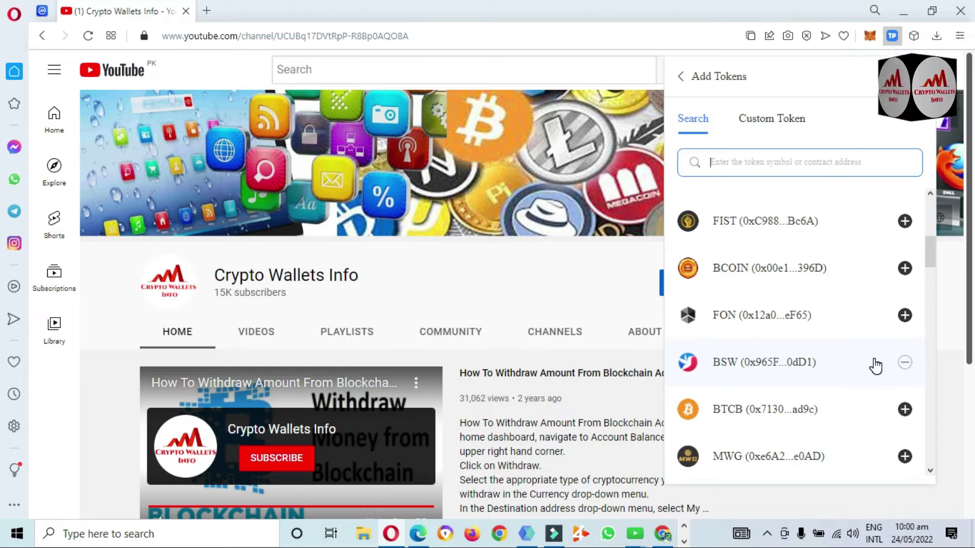
pyautogui.click(905, 362)
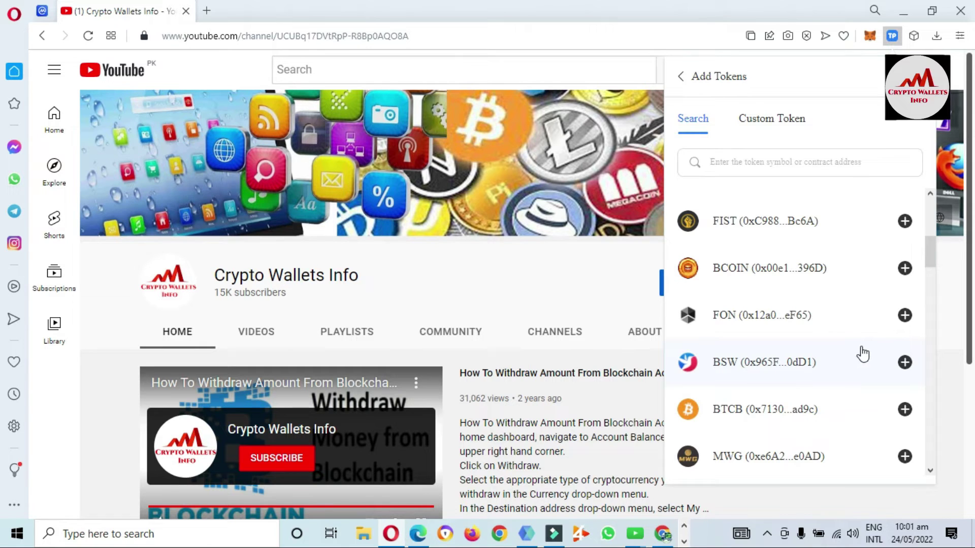
pyautogui.moveTo(926, 257); pyautogui.dragTo(927, 292)
pyautogui.click(904, 291)
# Remove DOGE and SHIB from the token list as well
pyautogui.scroll(-2, 937, 279)
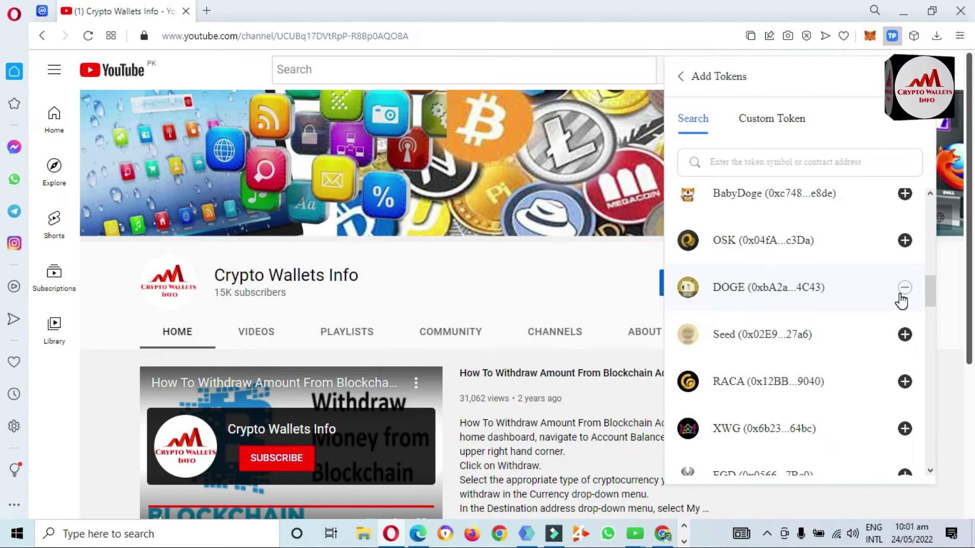
pyautogui.click(905, 291)
pyautogui.click(929, 295)
pyautogui.moveTo(929, 302); pyautogui.dragTo(927, 347)
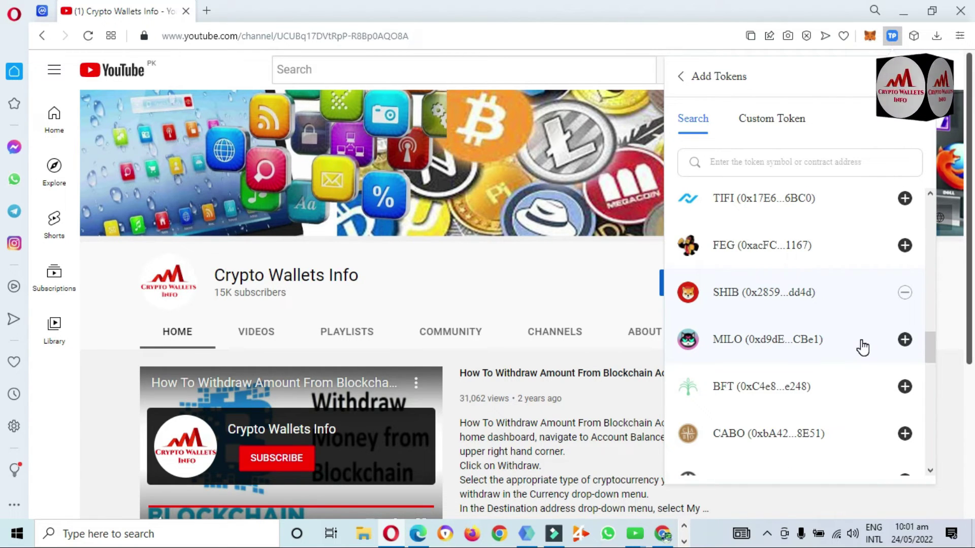
pyautogui.click(905, 295)
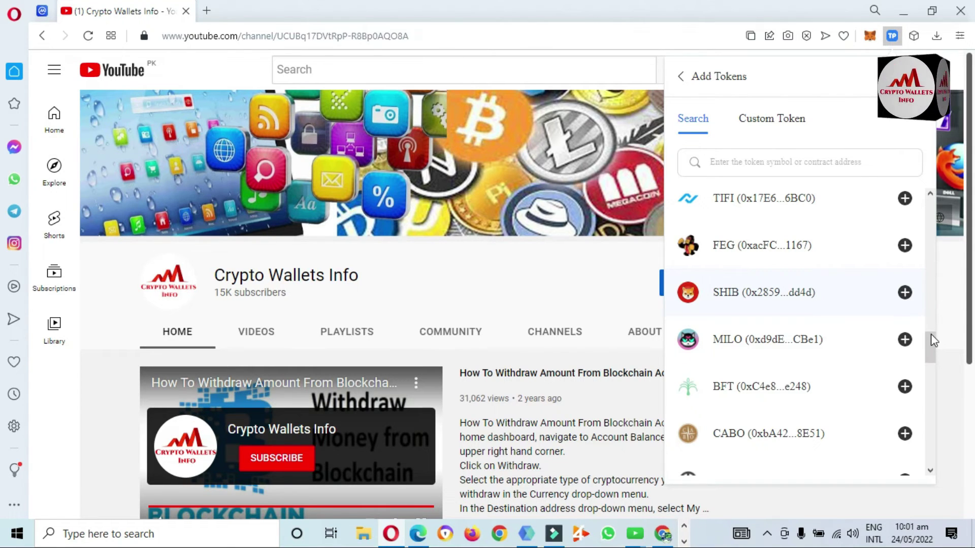
pyautogui.moveTo(932, 351); pyautogui.dragTo(933, 210)
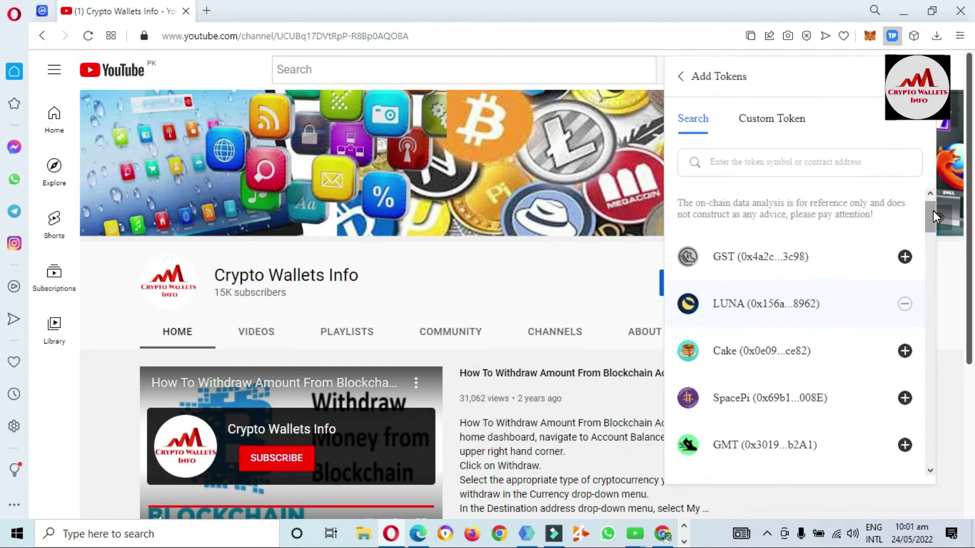
# Return to wallet home and check Assets refreshes to BNB, LUNA, ADA and USDT
pyautogui.click(681, 77)
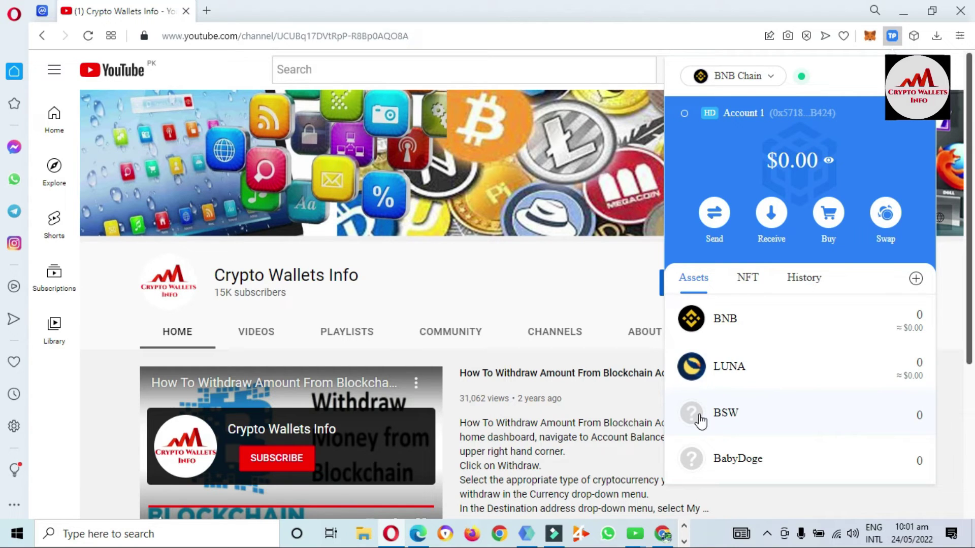
pyautogui.click(751, 390)
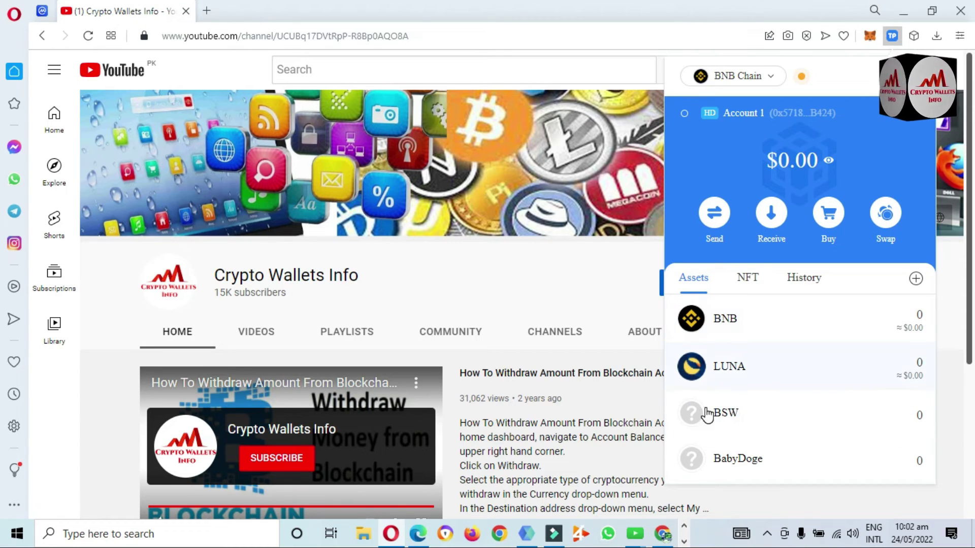
pyautogui.click(751, 423)
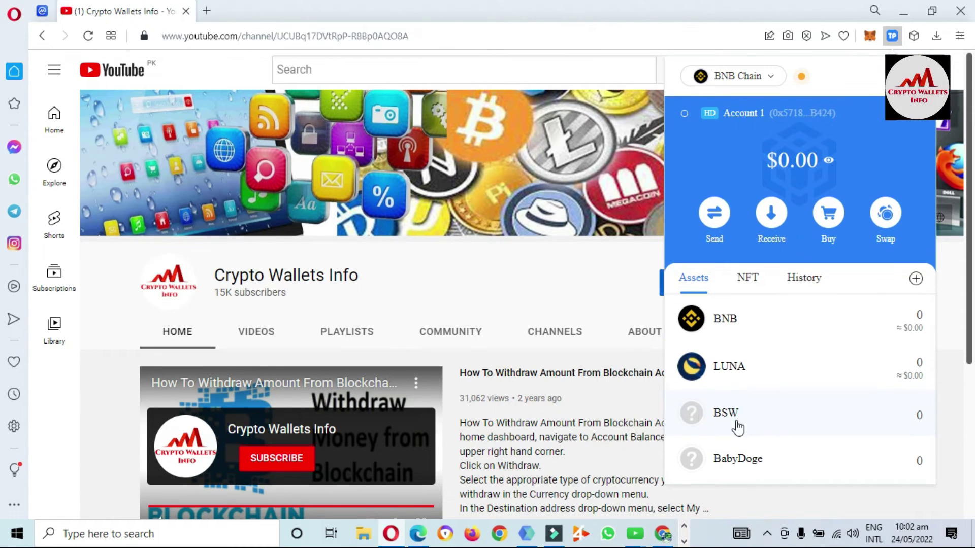
pyautogui.click(787, 459)
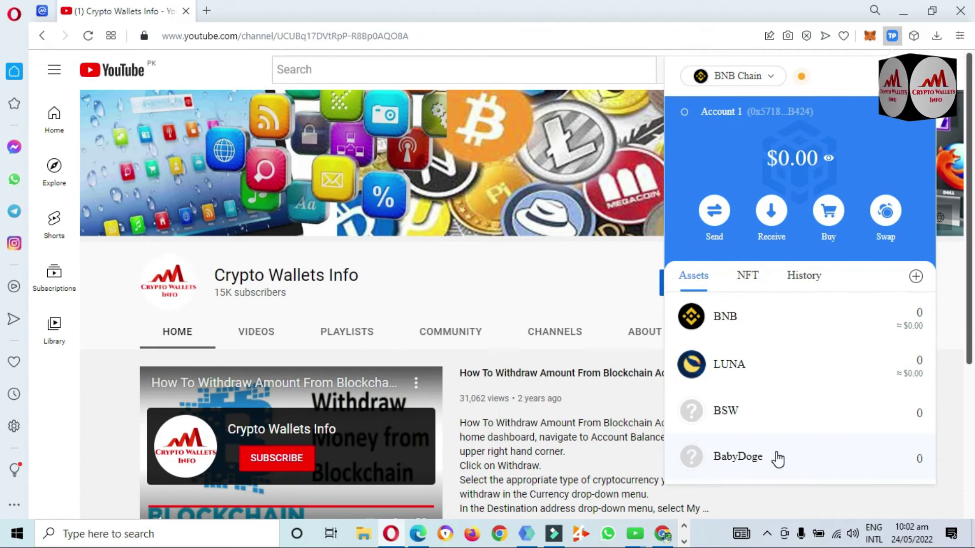
pyautogui.moveTo(775, 452); pyautogui.dragTo(716, 464)
pyautogui.click(760, 426)
pyautogui.moveTo(757, 407); pyautogui.dragTo(711, 417)
pyautogui.click(748, 431)
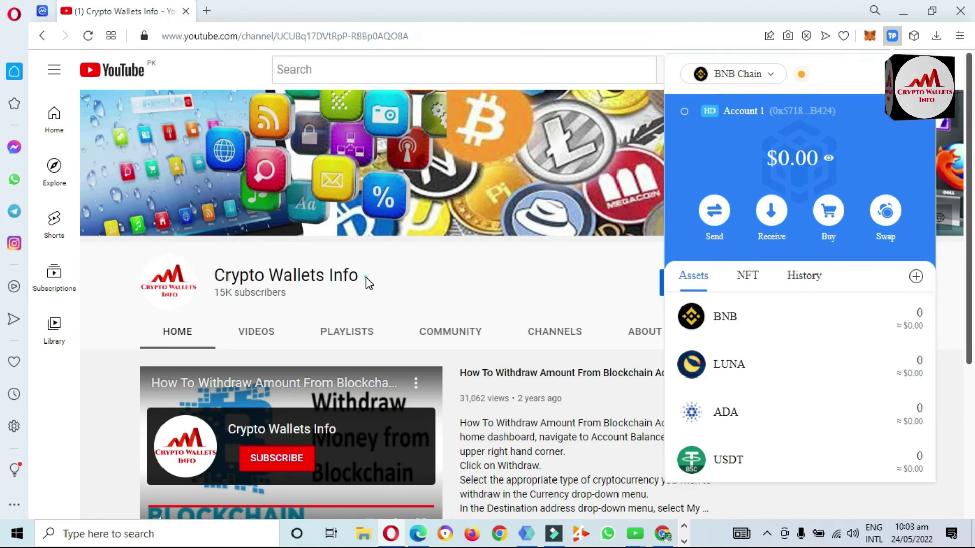
# Dismiss the wallet popup and look over the Crypto Wallets Info channel page
pyautogui.tripleClick(366, 276)
pyautogui.click(491, 248)
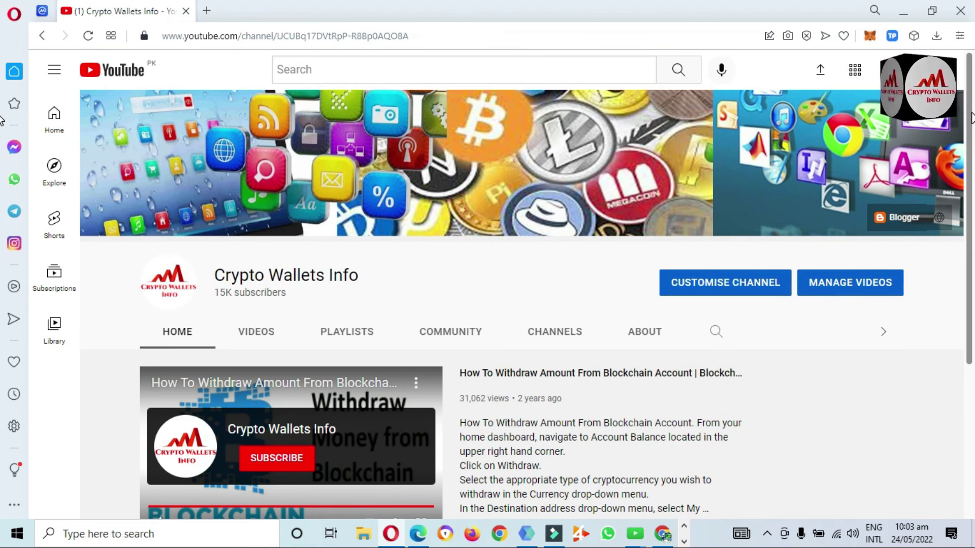
pyautogui.scroll(-4, 4, 254)
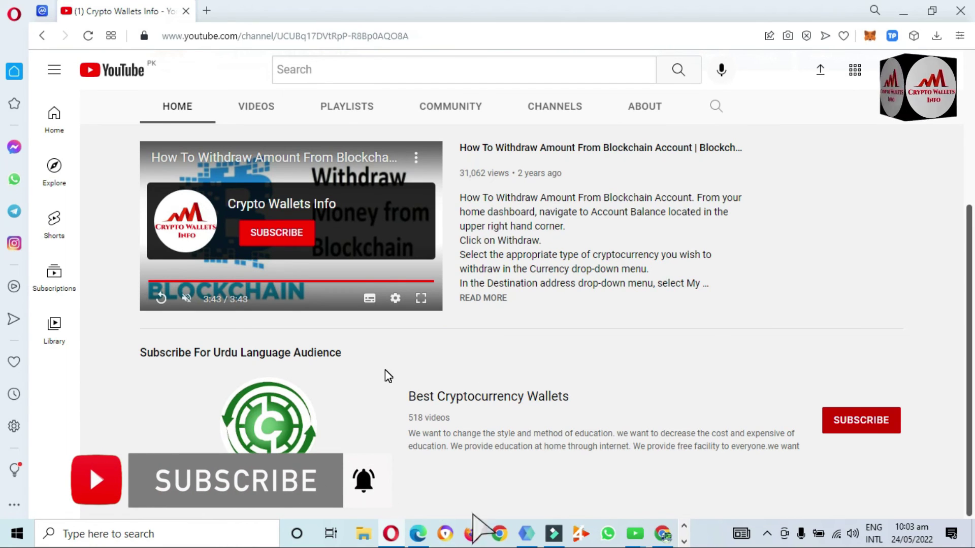
pyautogui.moveTo(408, 397); pyautogui.dragTo(678, 387)
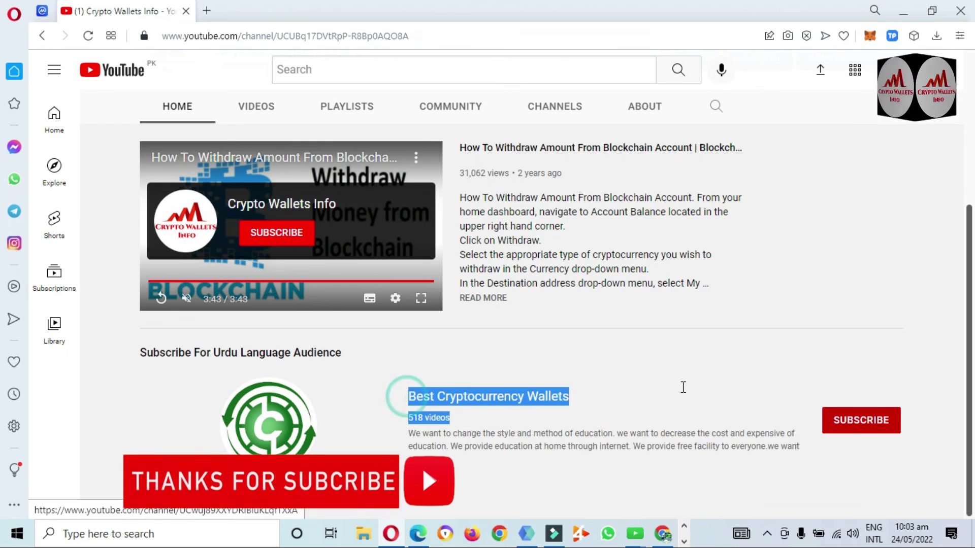
pyautogui.press('Home')
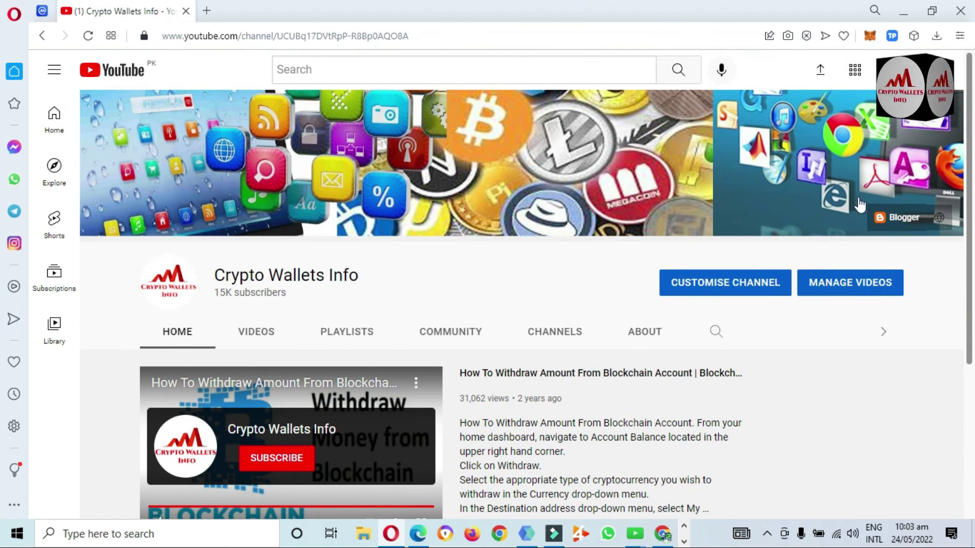
# Browse the channel's Videos page of TokenPocket and MetaMask tutorials
pyautogui.click(248, 337)
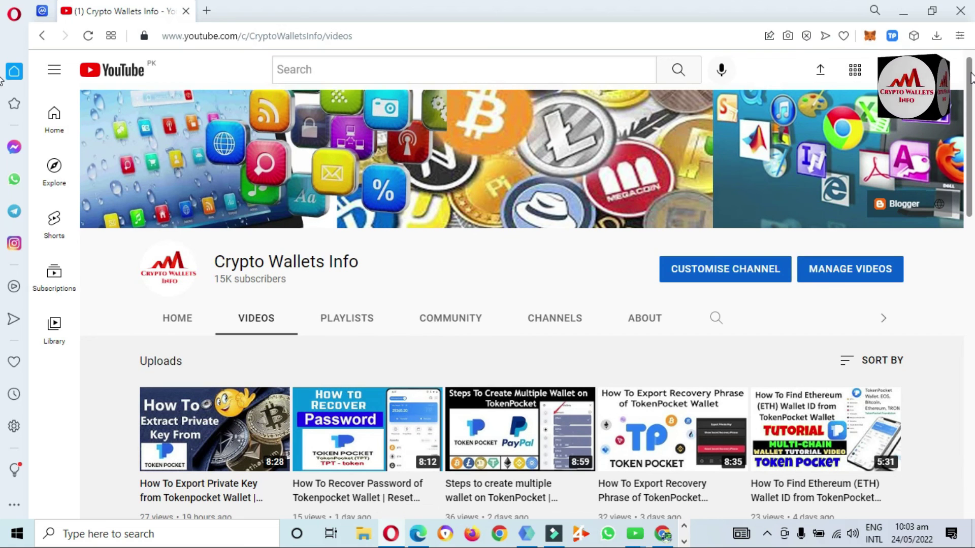
pyautogui.moveTo(970, 77); pyautogui.dragTo(972, 133)
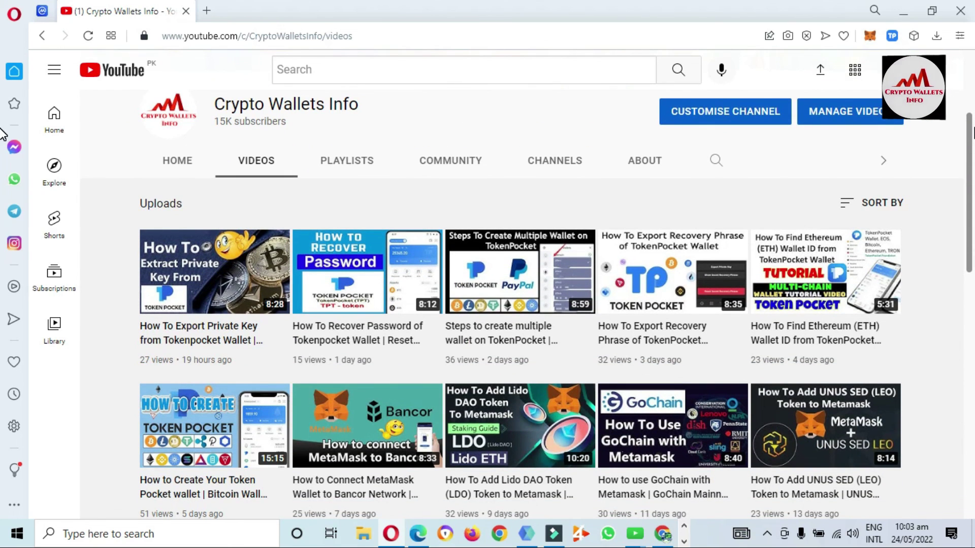
pyautogui.moveTo(972, 133); pyautogui.dragTo(971, 209)
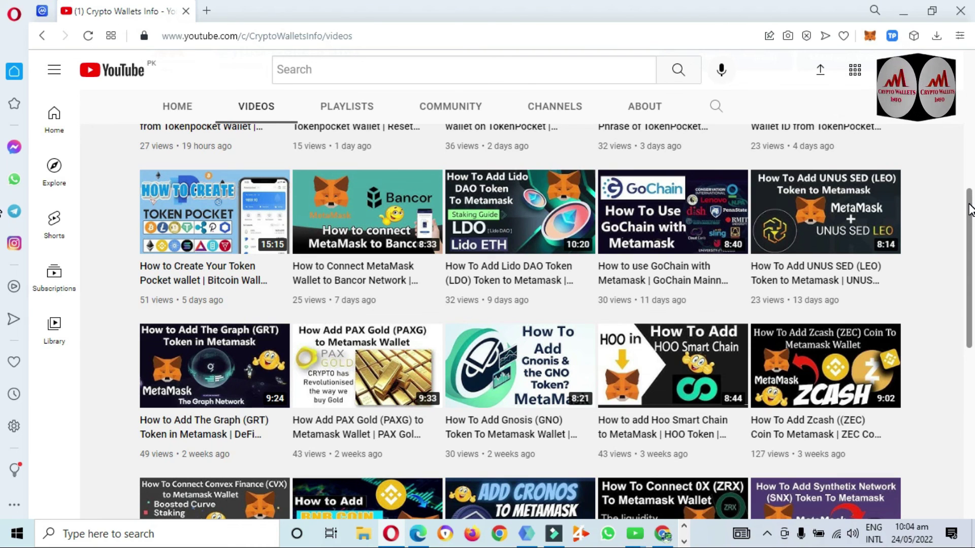
pyautogui.moveTo(970, 209); pyautogui.dragTo(969, 268)
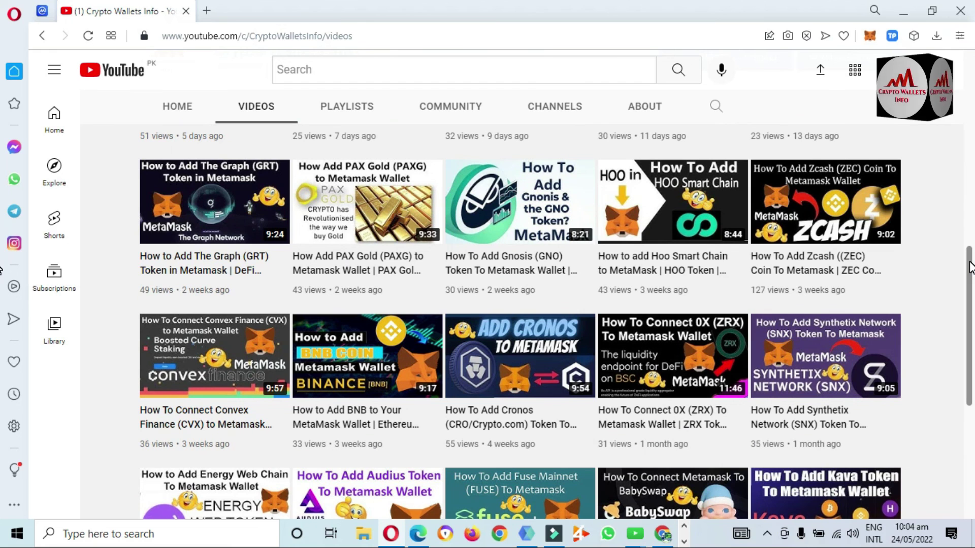
pyautogui.moveTo(970, 267); pyautogui.dragTo(970, 76)
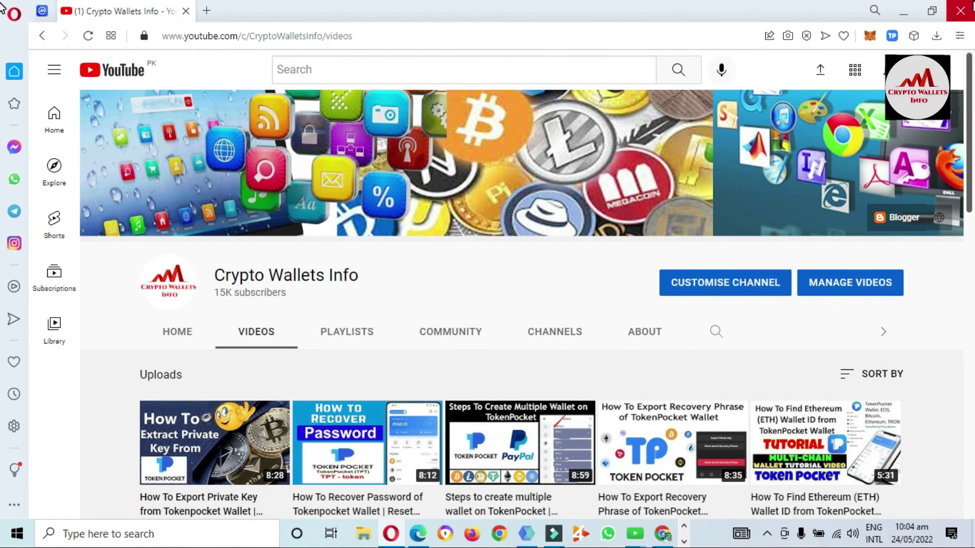